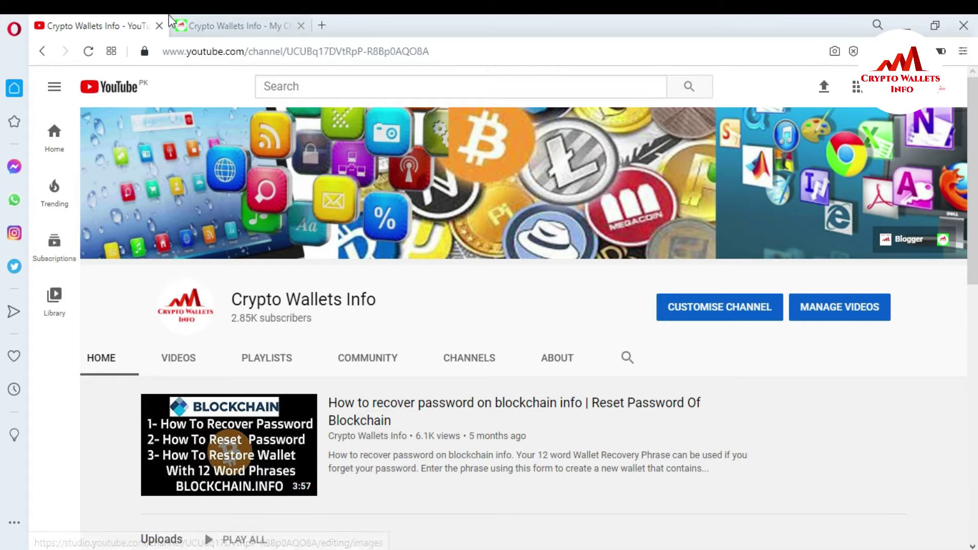
# Switch browser tabs to bring up the wallet dashboard showing a $0.00 total balance
pyautogui.click(210, 36)
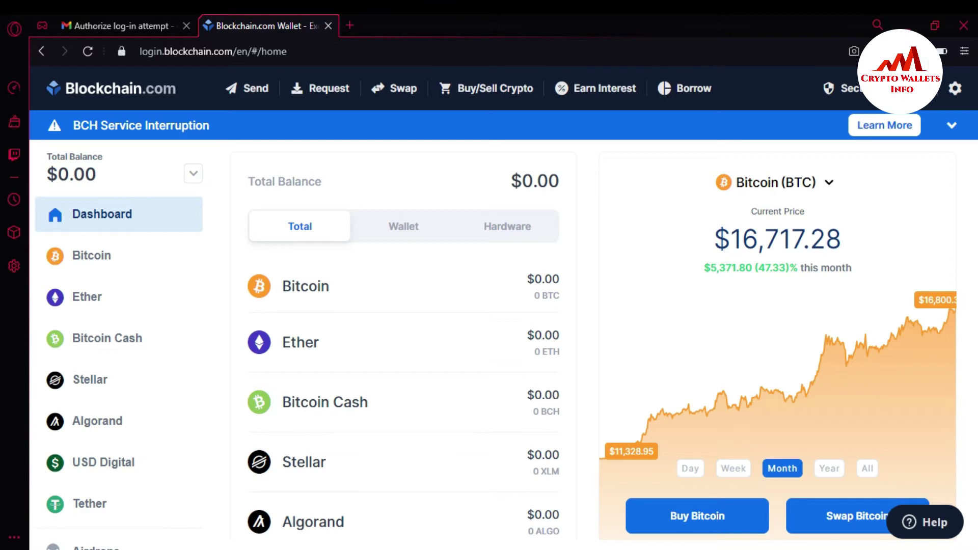
# In Security, go to Backup Phrase and start the backup again to reveal the recovery words
pyautogui.click(855, 91)
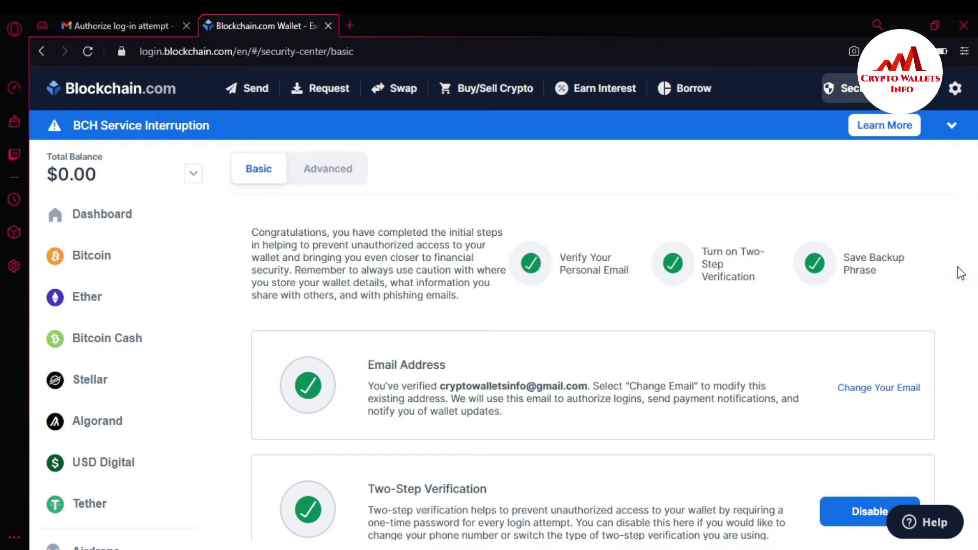
pyautogui.scroll(-2, 944, 287)
pyautogui.scroll(-3, 943, 286)
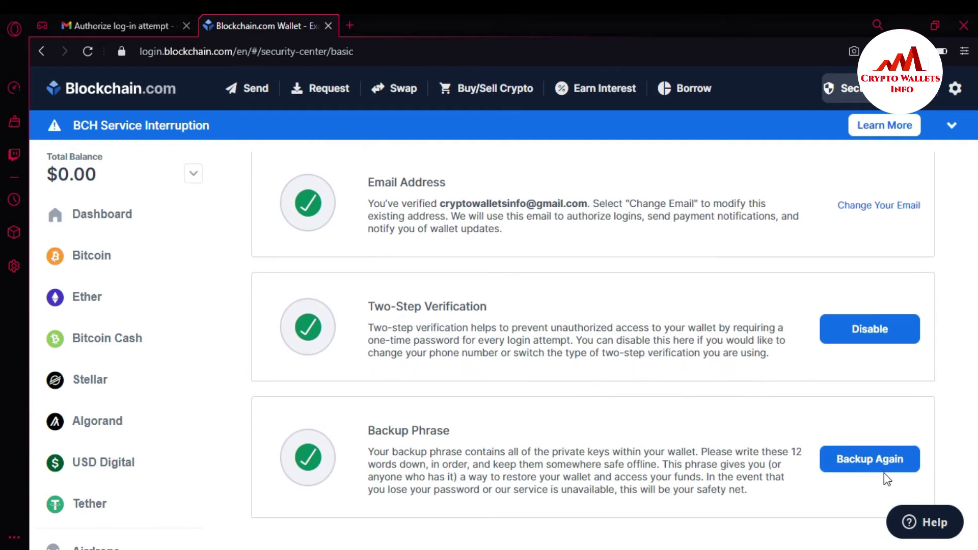
pyautogui.click(885, 459)
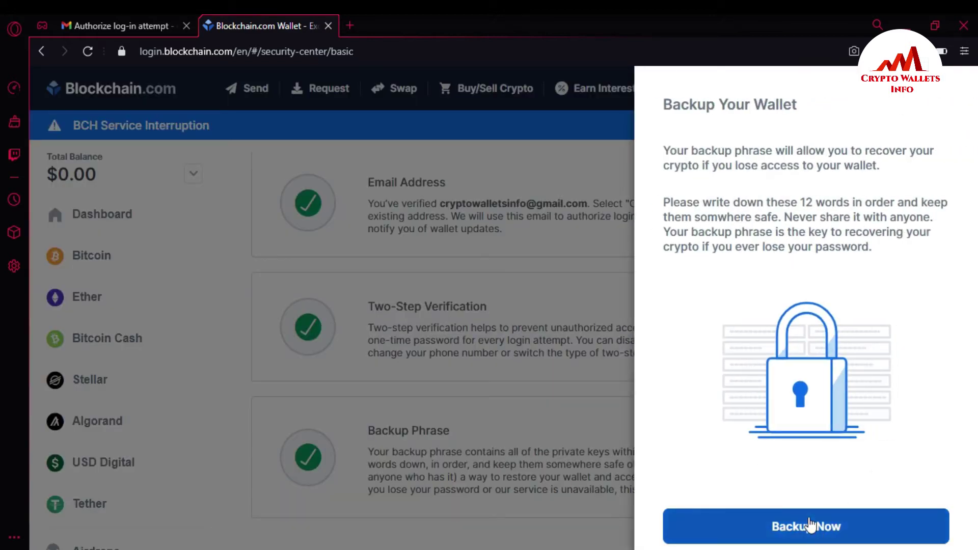
pyautogui.click(810, 528)
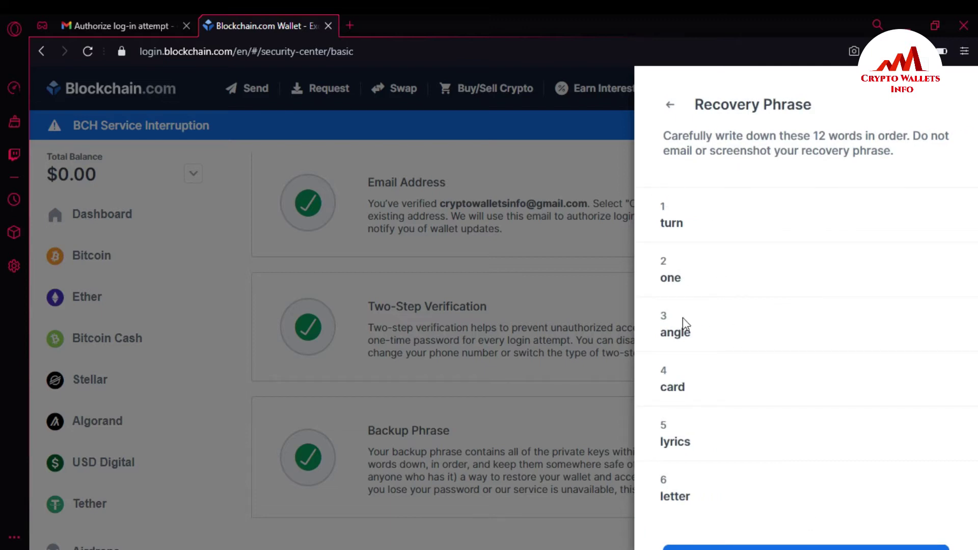
# Select recovery words 1–6, then page ahead to words 7–12
pyautogui.moveTo(658, 204); pyautogui.dragTo(700, 497)
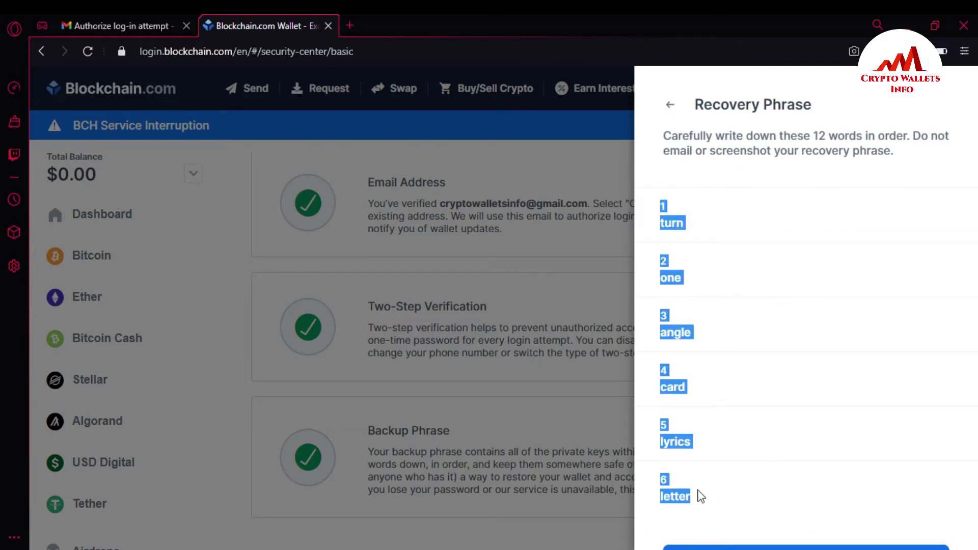
pyautogui.click(806, 543)
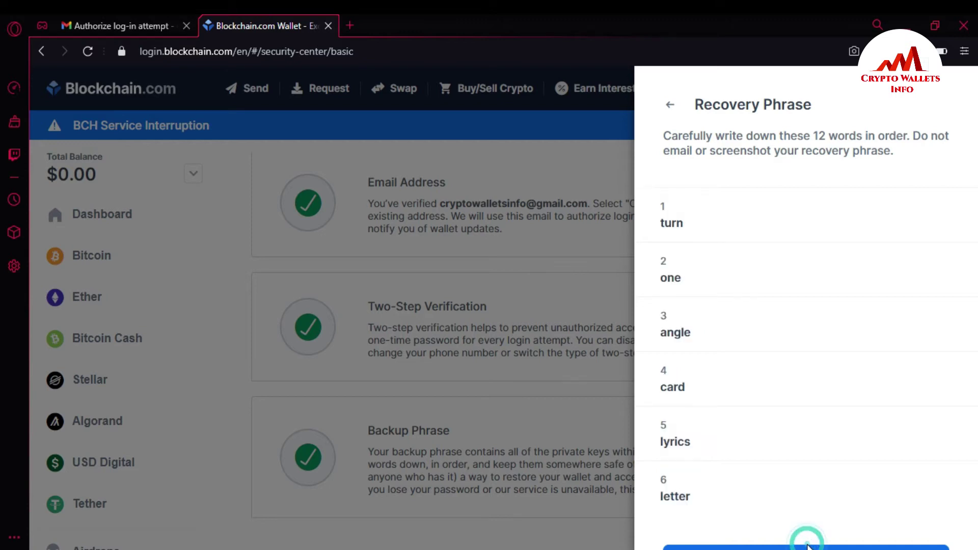
pyautogui.click(806, 543)
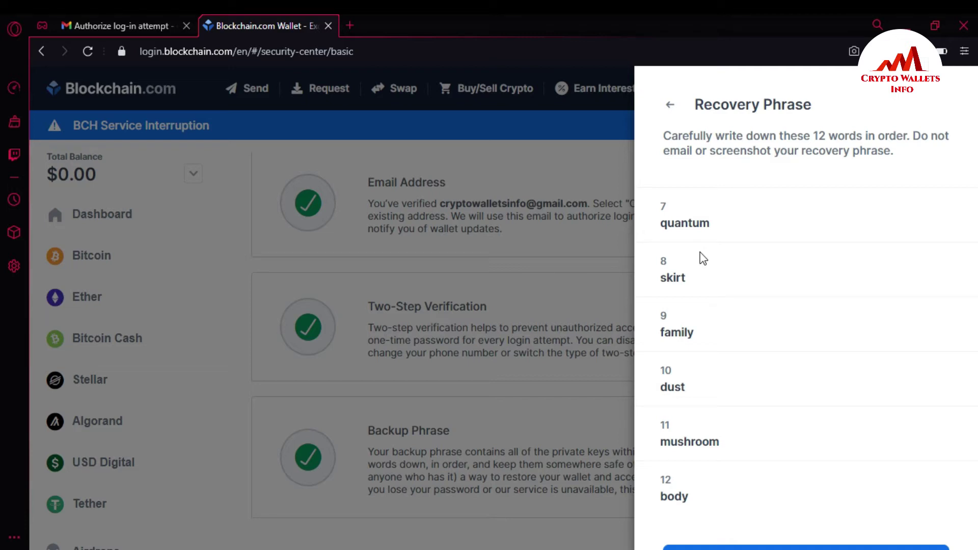
# Check the saved words in Notepad, minimize it, and back out to close the backup panel
pyautogui.hotkey('alt', 'Tab')
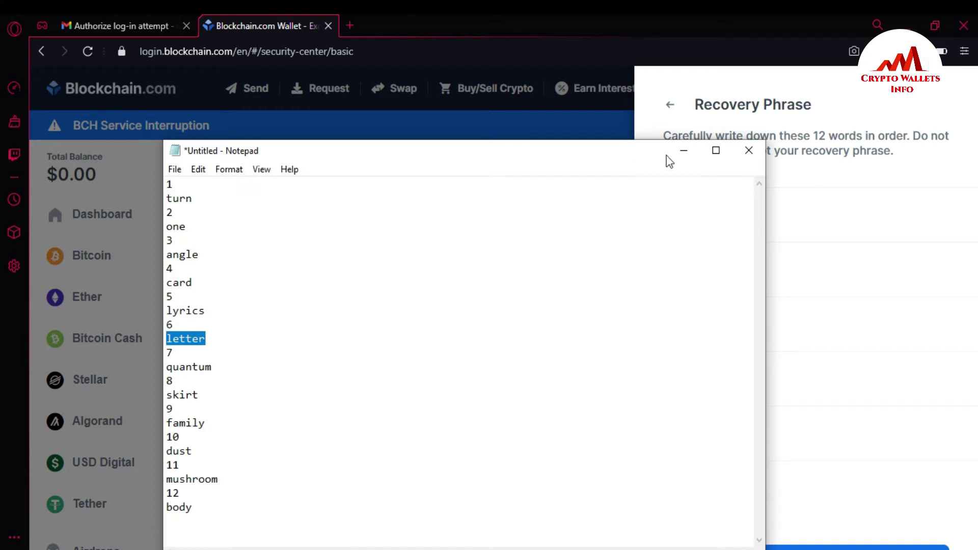
pyautogui.click(684, 150)
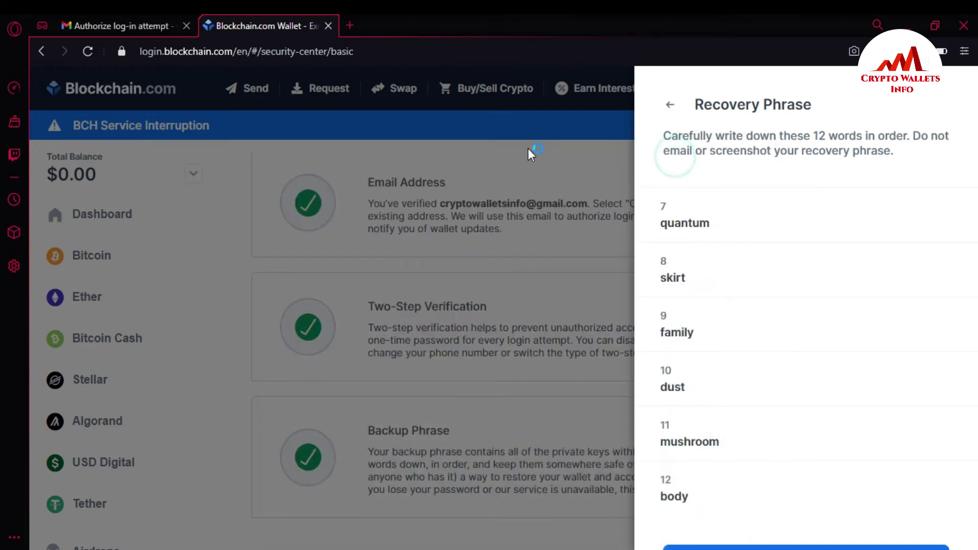
pyautogui.click(670, 105)
pyautogui.click(670, 105)
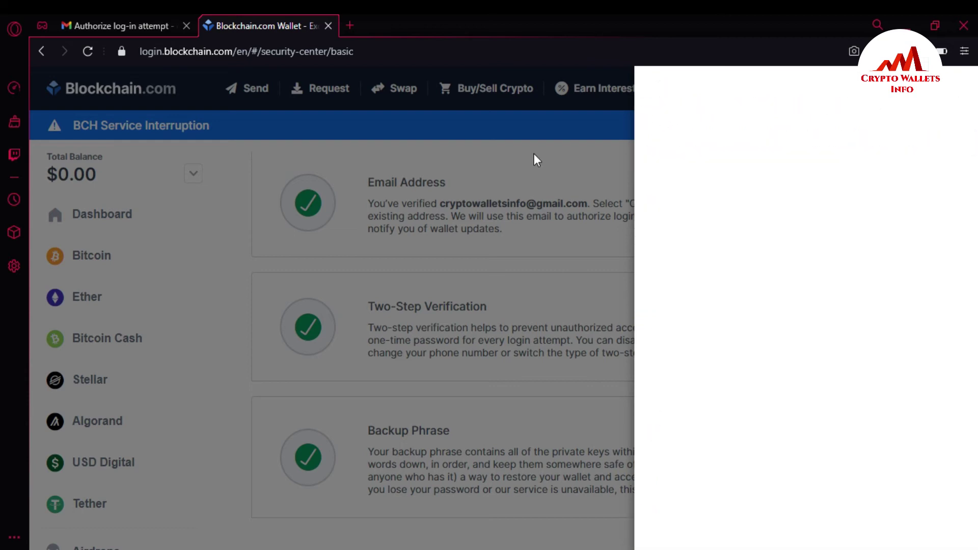
pyautogui.click(543, 126)
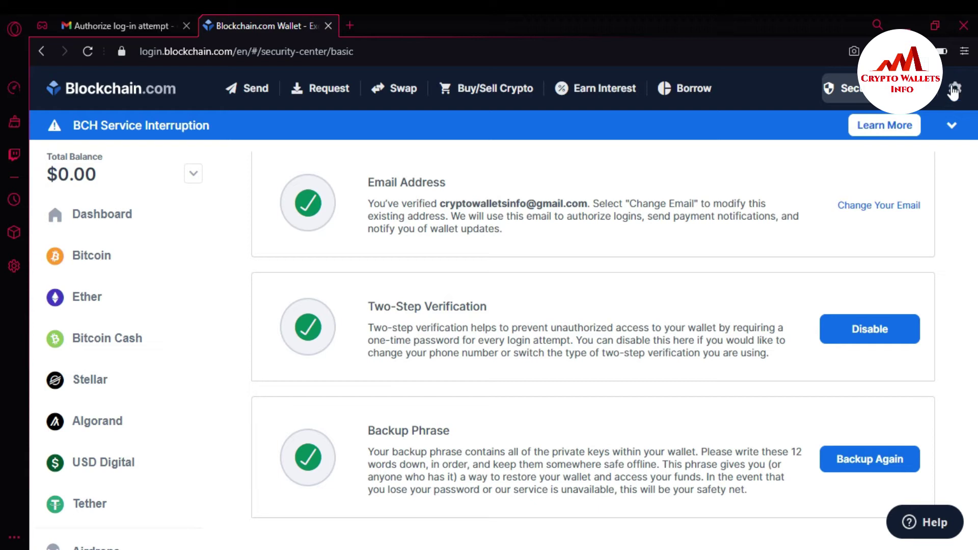
# Sign out from the gear menu and de-authorize this browser
pyautogui.click(956, 88)
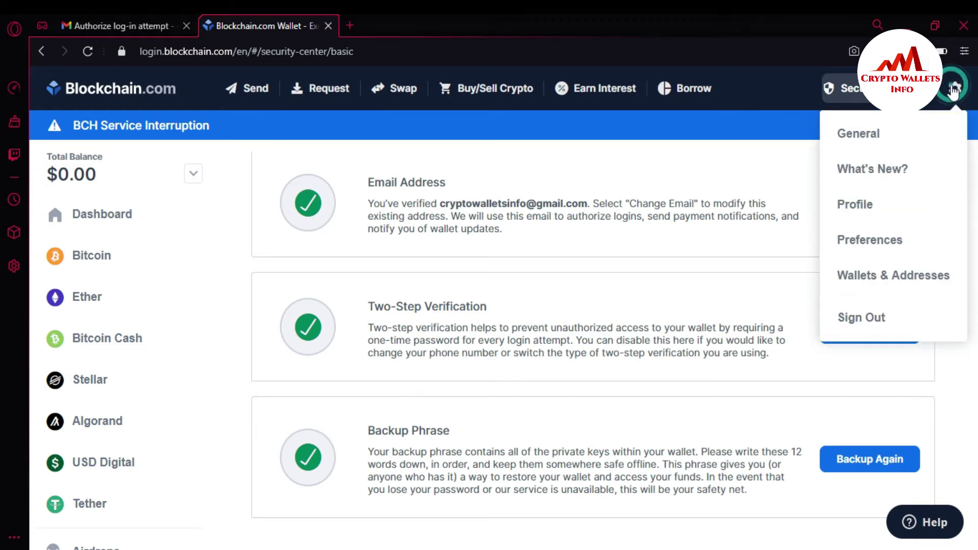
pyautogui.click(864, 323)
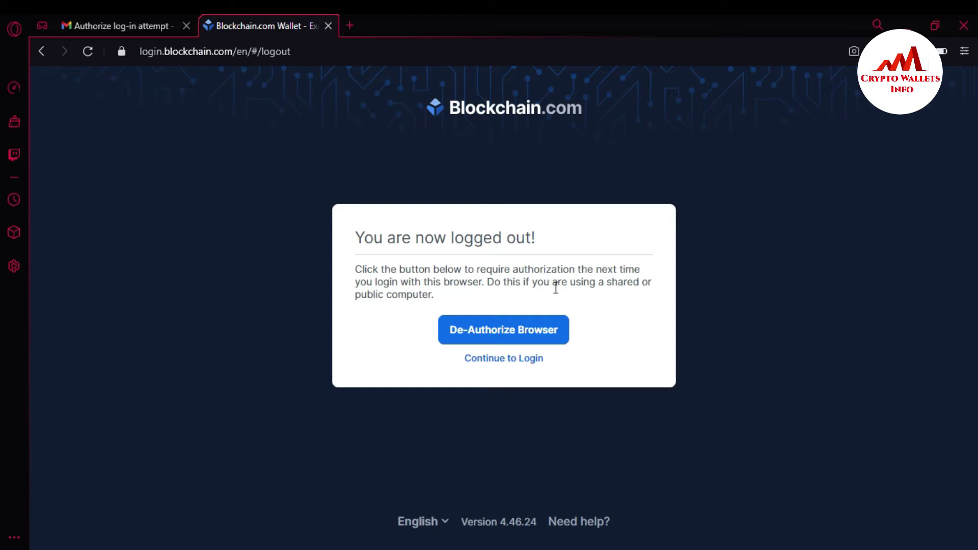
pyautogui.click(506, 334)
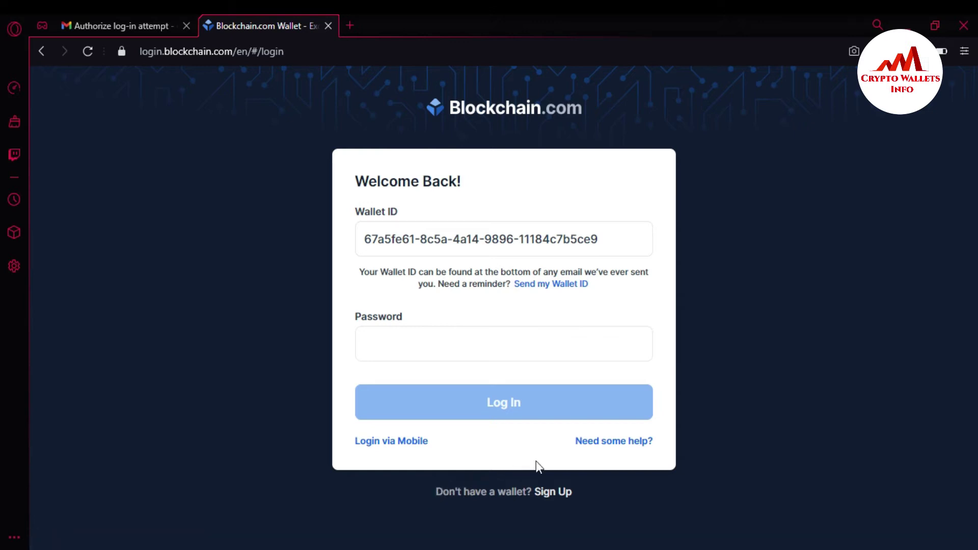
# From the login page's help options, choose Recover Funds to restore via the backup phrase
pyautogui.click(616, 446)
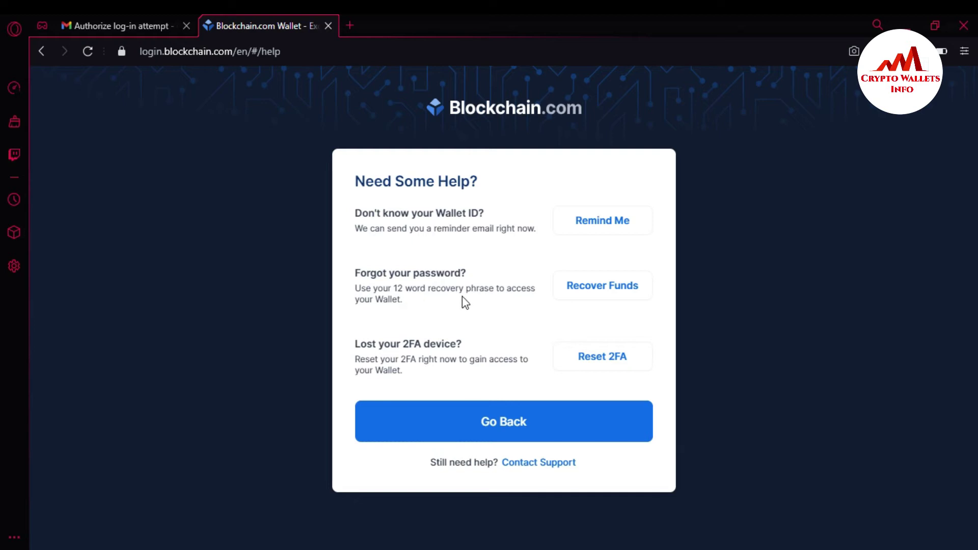
pyautogui.click(605, 295)
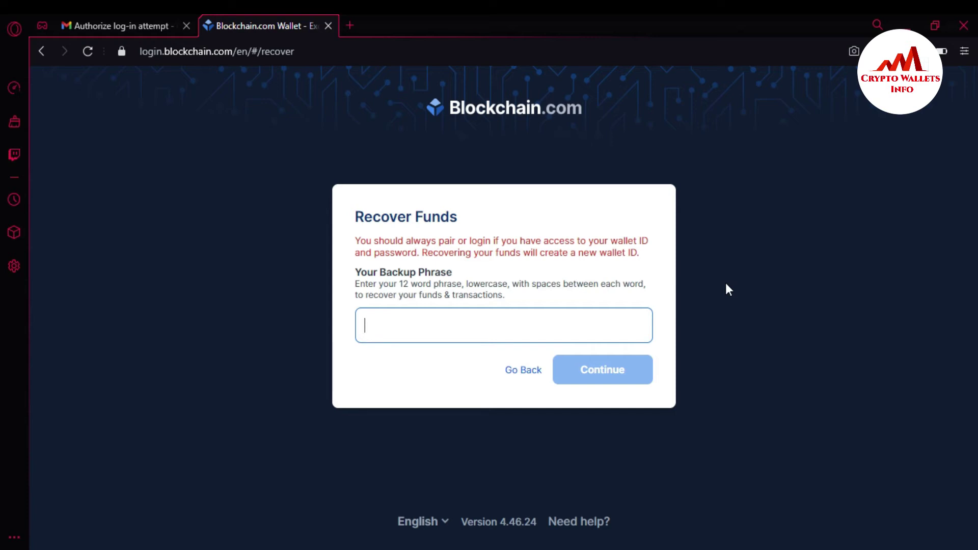
# Bring Notepad with the recovery words back and move it to the top of the screen
pyautogui.click(497, 541)
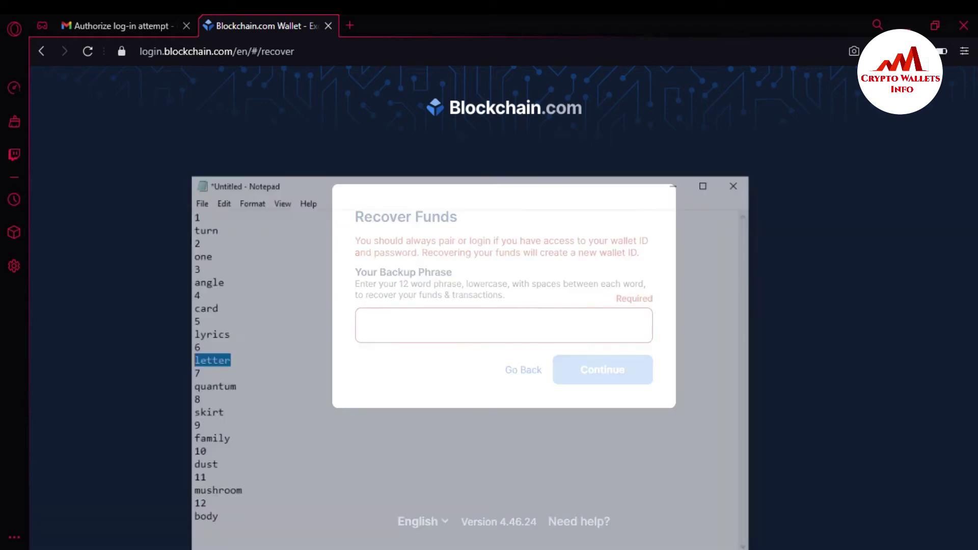
pyautogui.moveTo(448, 154); pyautogui.dragTo(722, 365)
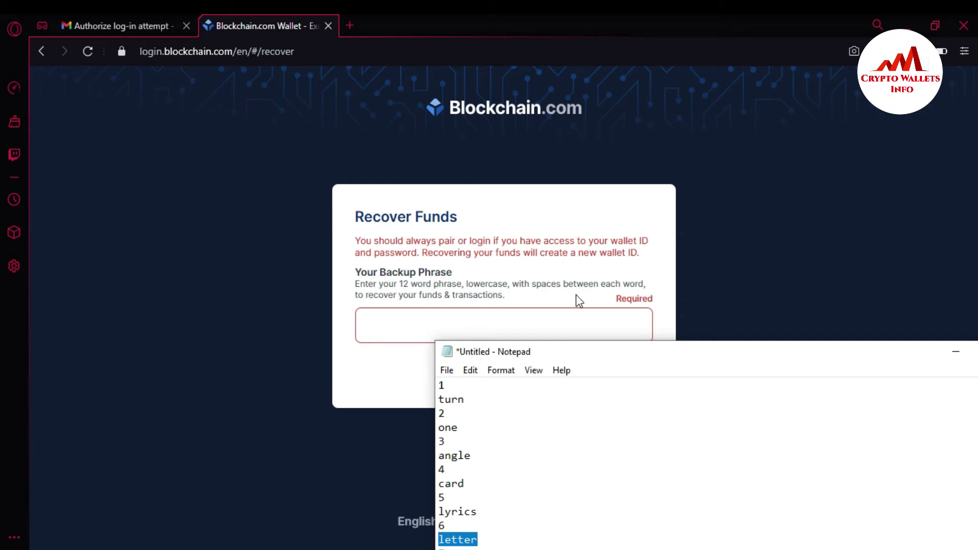
pyautogui.moveTo(571, 359); pyautogui.dragTo(523, 112)
# Delete numbers 1–6 and join the first six words onto one line
pyautogui.doubleClick(402, 143)
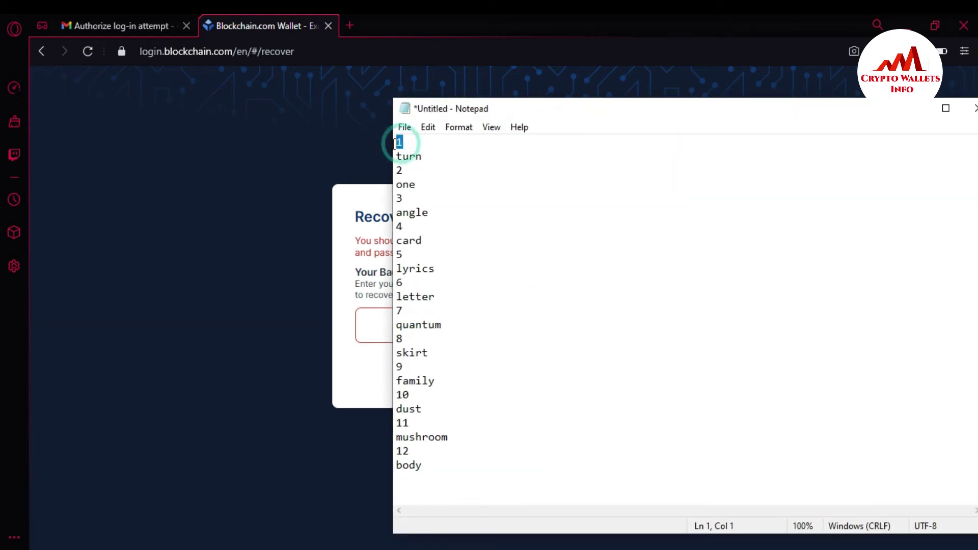
pyautogui.press('Delete')
pyautogui.click(399, 158)
pyautogui.press('BackSpace')
pyautogui.click(399, 158)
pyautogui.press('BackSpace')
pyautogui.press('Down')
pyautogui.press('BackSpace')
pyautogui.press('BackSpace')
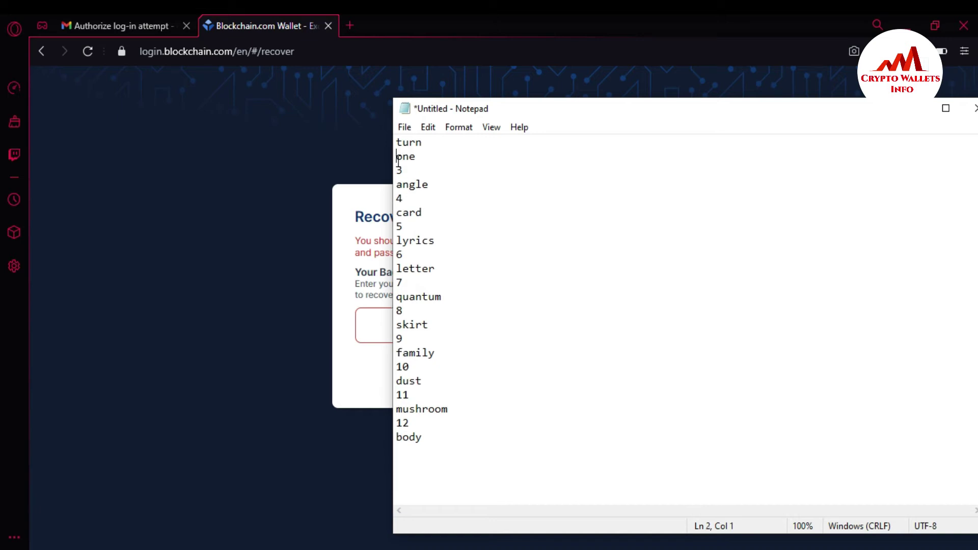
pyautogui.press('Down')
pyautogui.press('BackSpace')
pyautogui.press('BackSpace')
pyautogui.press('BackSpace')
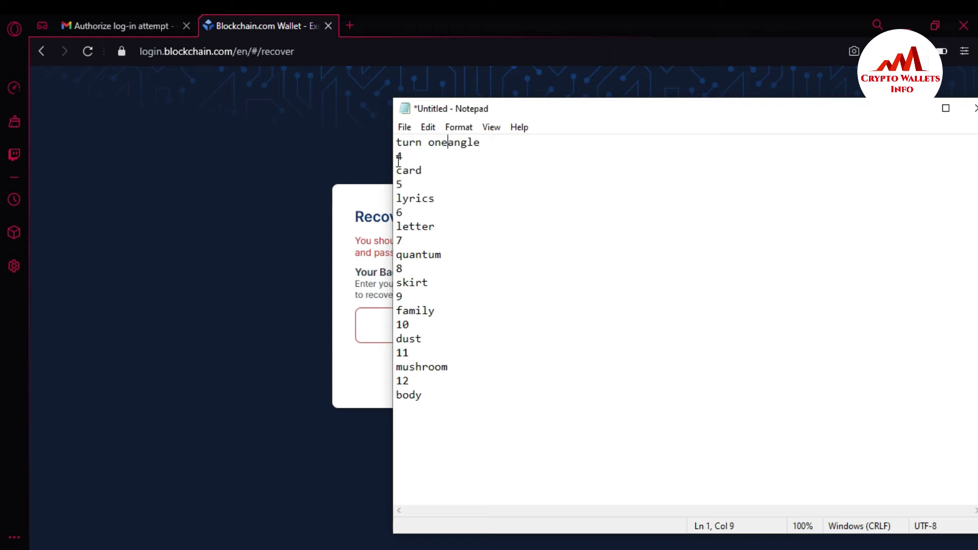
pyautogui.press('Down')
pyautogui.press('BackSpace')
pyautogui.press('BackSpace')
pyautogui.press('BackSpace')
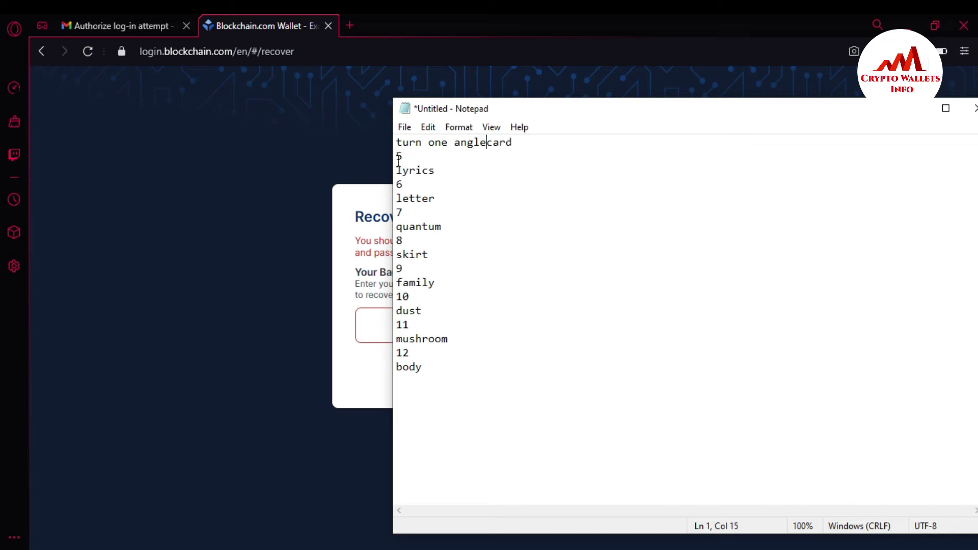
pyautogui.press('Down')
pyautogui.press('BackSpace')
pyautogui.press('BackSpace')
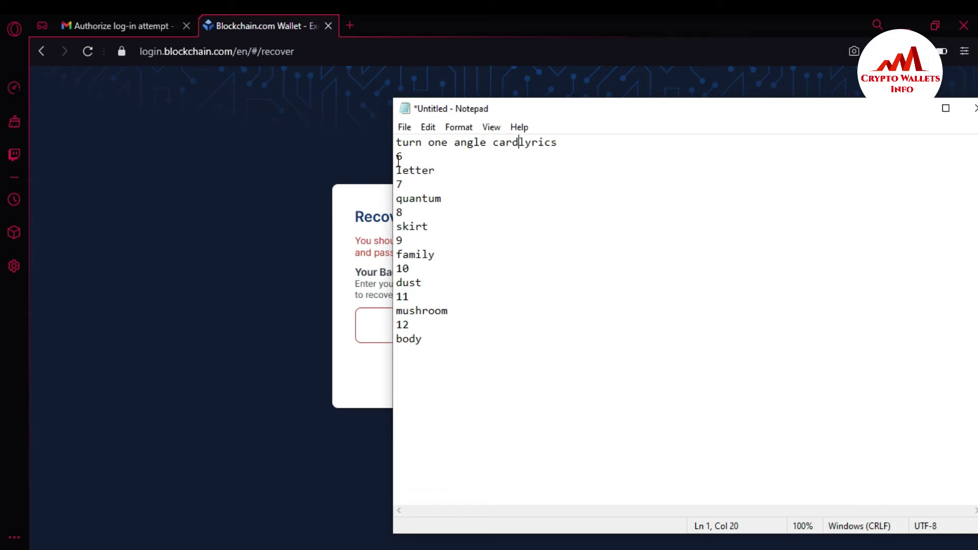
pyautogui.press('Down')
pyautogui.press('BackSpace')
pyautogui.press('BackSpace')
pyautogui.press('BackSpace')
pyautogui.press('Down')
# Delete numbers 7–12 and stray characters, joining the remaining words onto the same line
pyautogui.press('BackSpace')
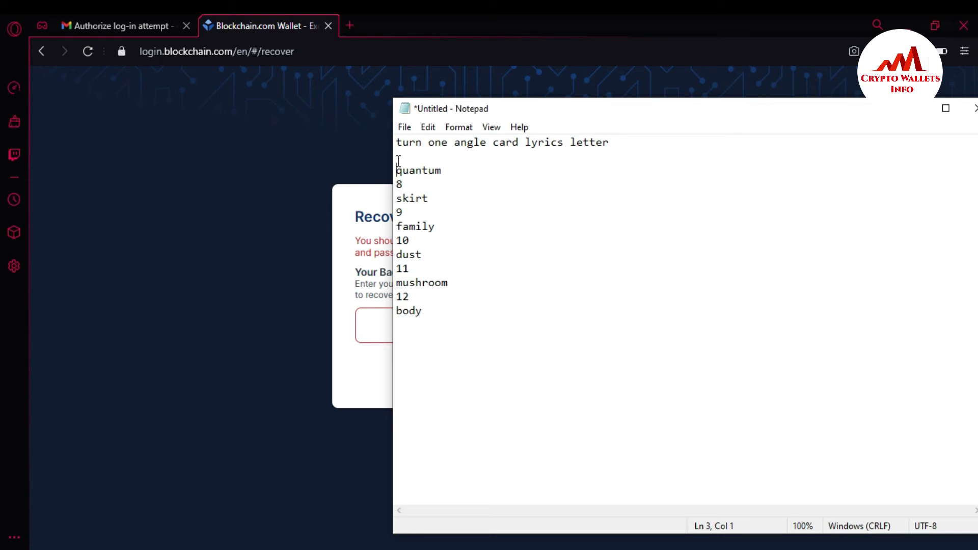
pyautogui.press('BackSpace')
pyautogui.press('BackSpace')
pyautogui.press('Down')
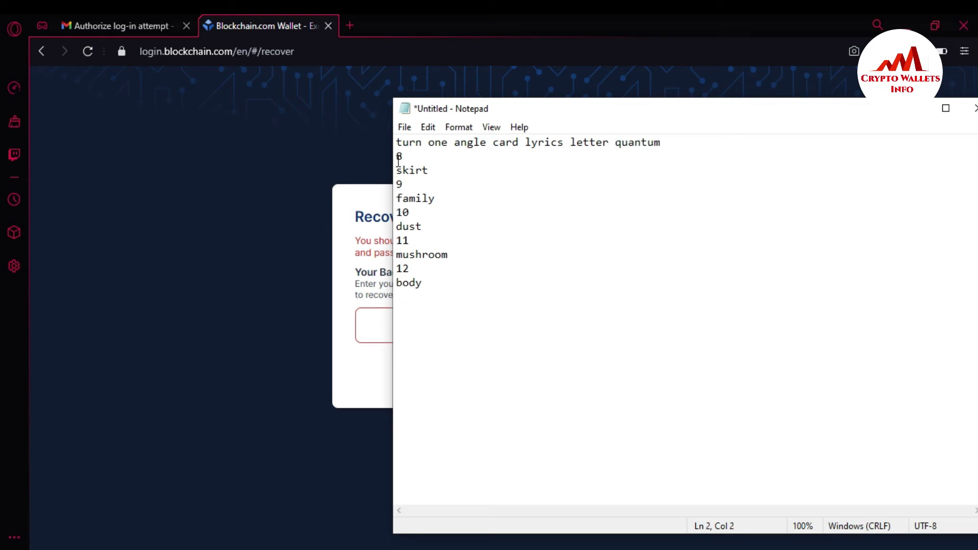
pyautogui.press('BackSpace')
pyautogui.press('BackSpace')
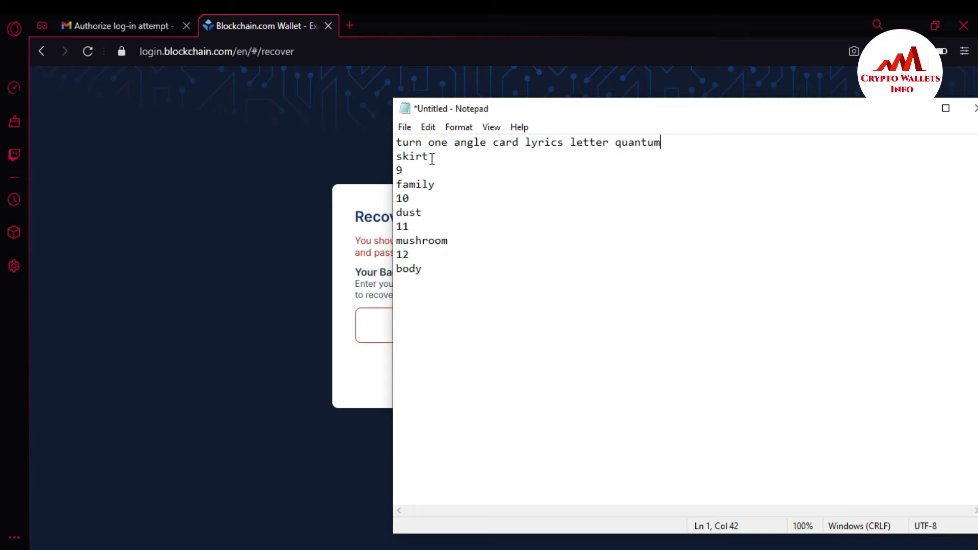
pyautogui.click(397, 156)
pyautogui.press('BackSpace')
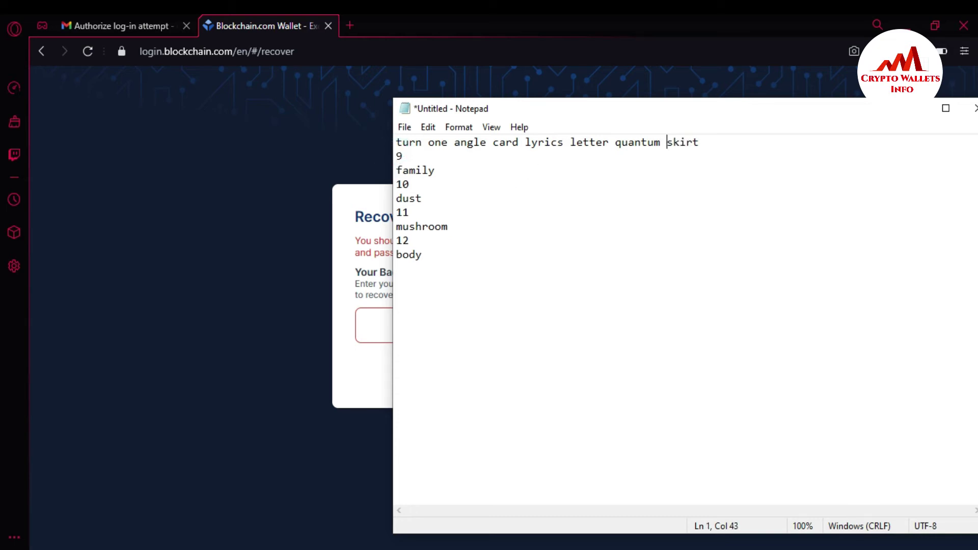
pyautogui.click(398, 157)
pyautogui.press('BackSpace')
pyautogui.press('BackSpace')
pyautogui.click(398, 157)
pyautogui.press('End')
pyautogui.press('BackSpace')
pyautogui.press('BackSpace')
pyautogui.write('\\')
pyautogui.press('BackSpace')
pyautogui.press('BackSpace')
pyautogui.press('BackSpace')
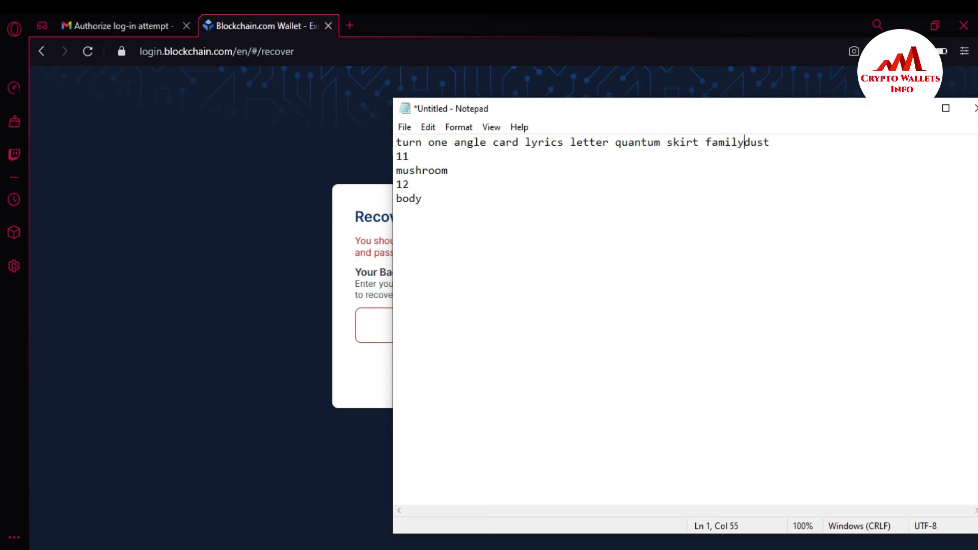
pyautogui.click(398, 157)
pyautogui.press('End')
pyautogui.press('BackSpace')
pyautogui.press('BackSpace')
pyautogui.press('Down')
pyautogui.press('BackSpace')
pyautogui.press('BackSpace')
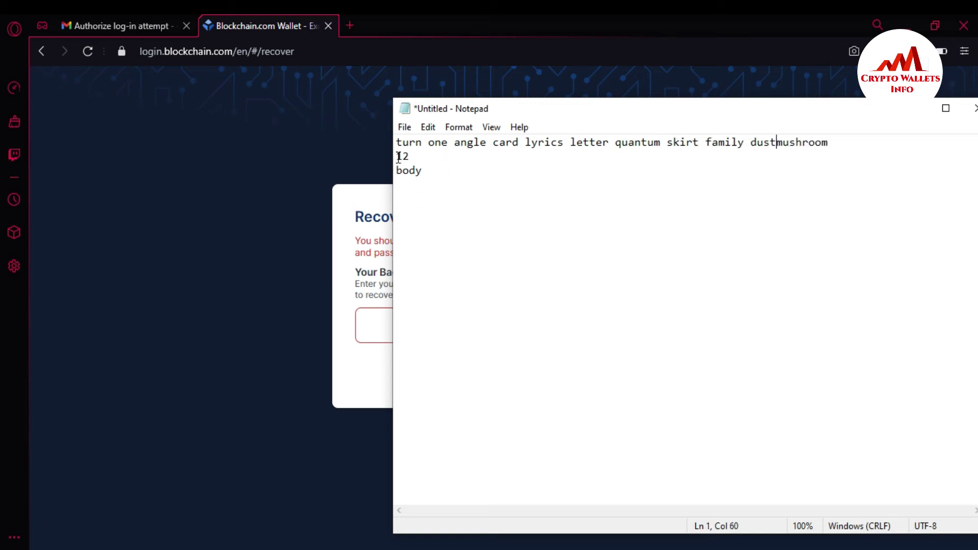
pyautogui.click(398, 157)
pyautogui.press('End')
pyautogui.press('BackSpace')
pyautogui.press('BackSpace')
pyautogui.press('BackSpace')
pyautogui.press('BackSpace')
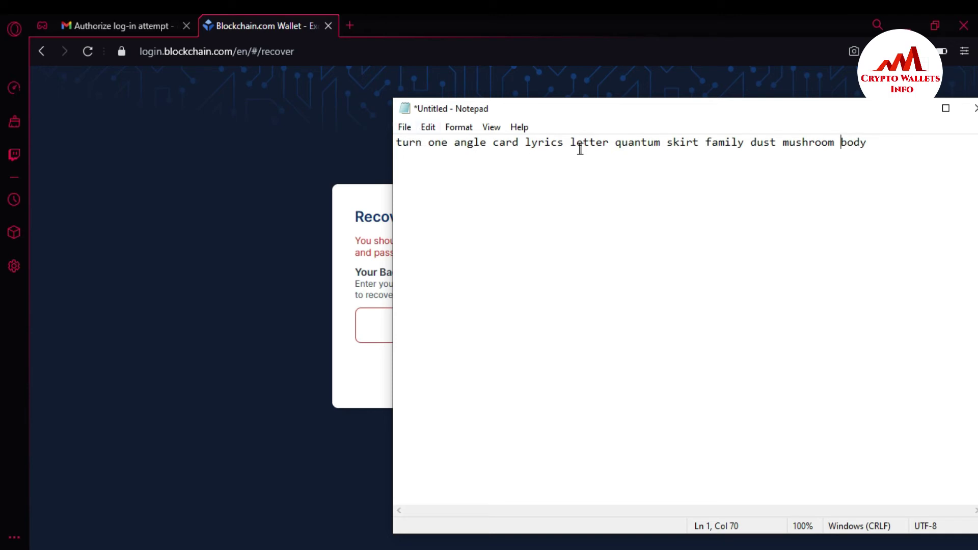
# Select the twelve-word phrase line and minimize Notepad
pyautogui.click(424, 144)
pyautogui.moveTo(426, 144); pyautogui.dragTo(432, 143)
pyautogui.moveTo(869, 143); pyautogui.dragTo(375, 135)
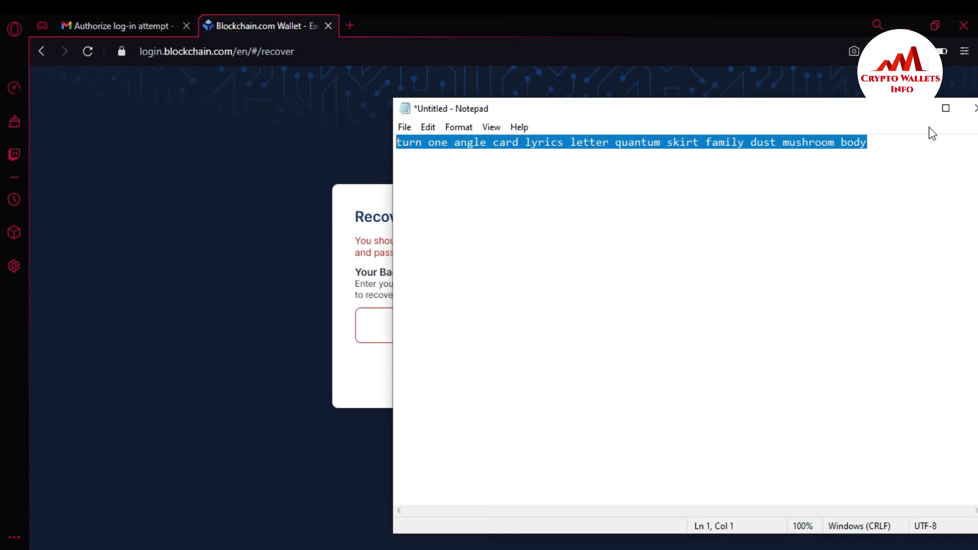
pyautogui.click(917, 108)
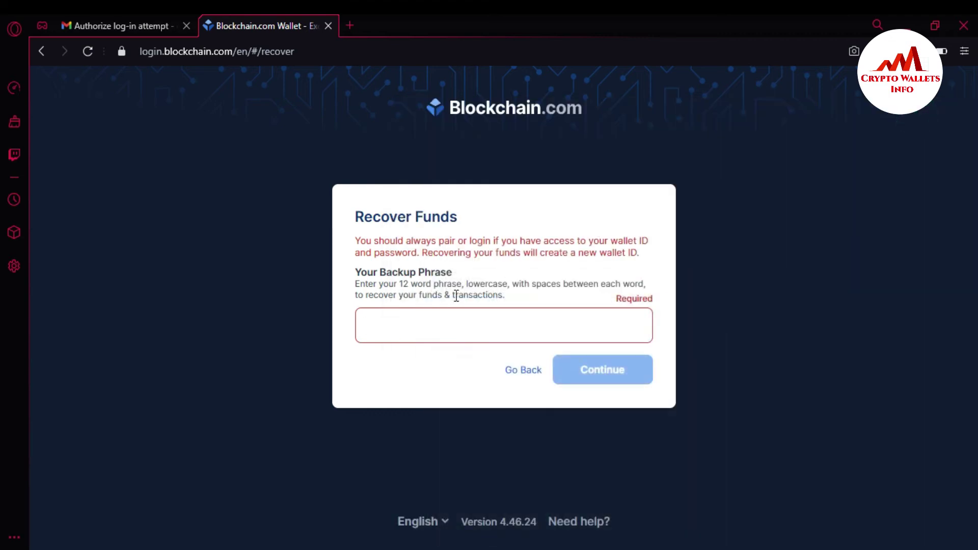
# Paste the backup phrase, continue, and fill the new email from a saved suggestion
pyautogui.hotkey('ctrl', 'v')
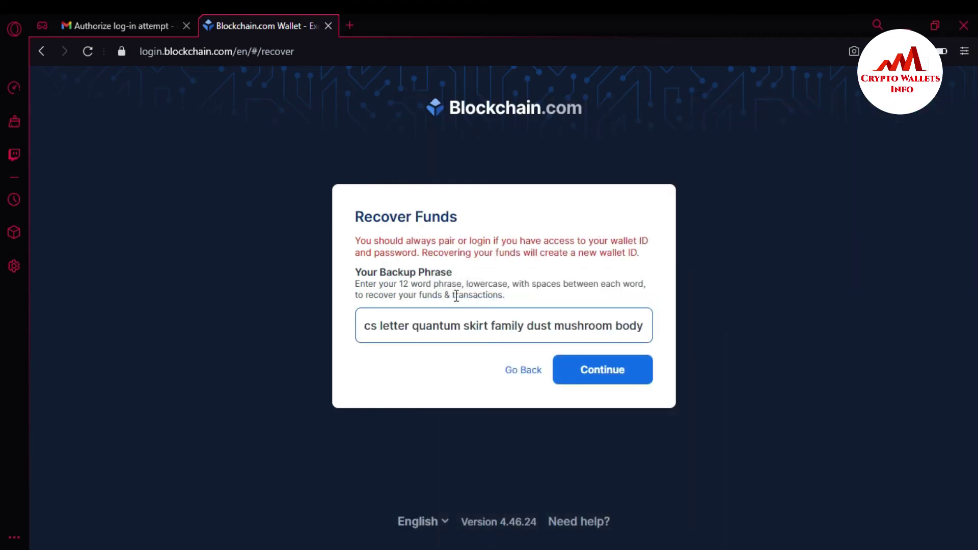
pyautogui.click(587, 376)
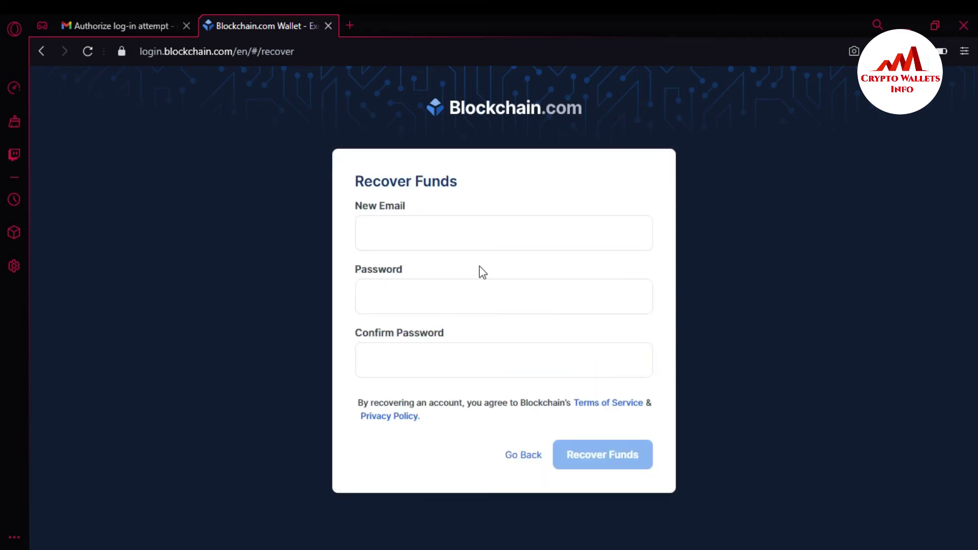
pyautogui.click(448, 243)
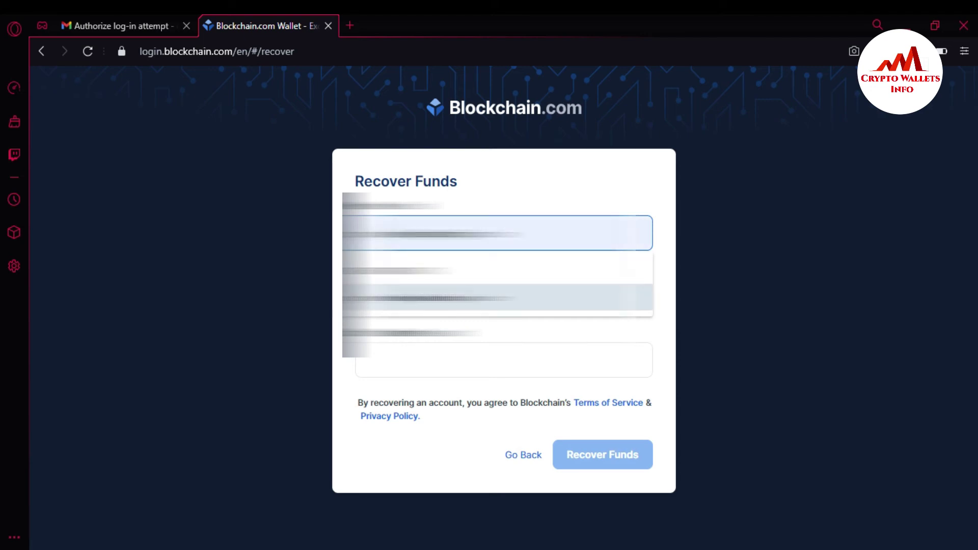
pyautogui.click(433, 290)
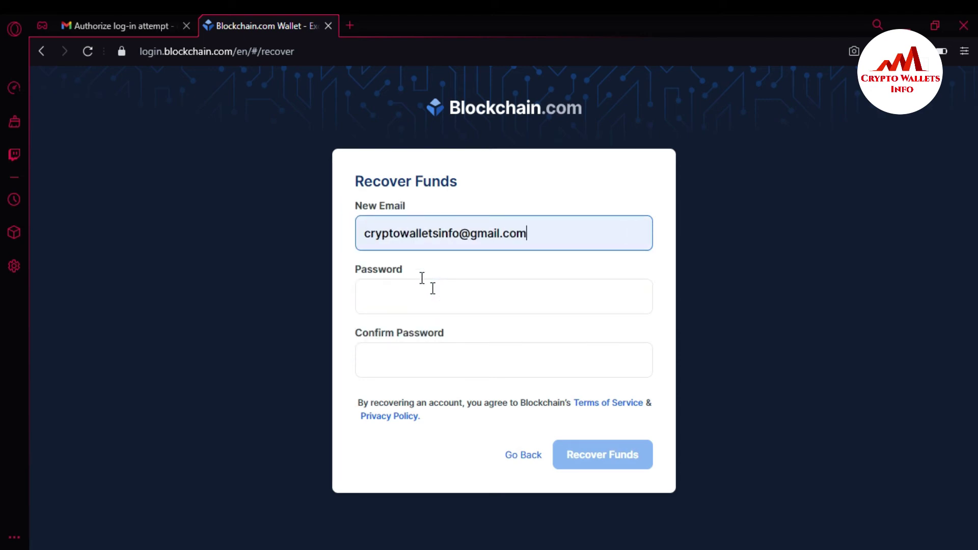
# Enter the new password in both the Password and Confirm Password fields
pyautogui.click(441, 285)
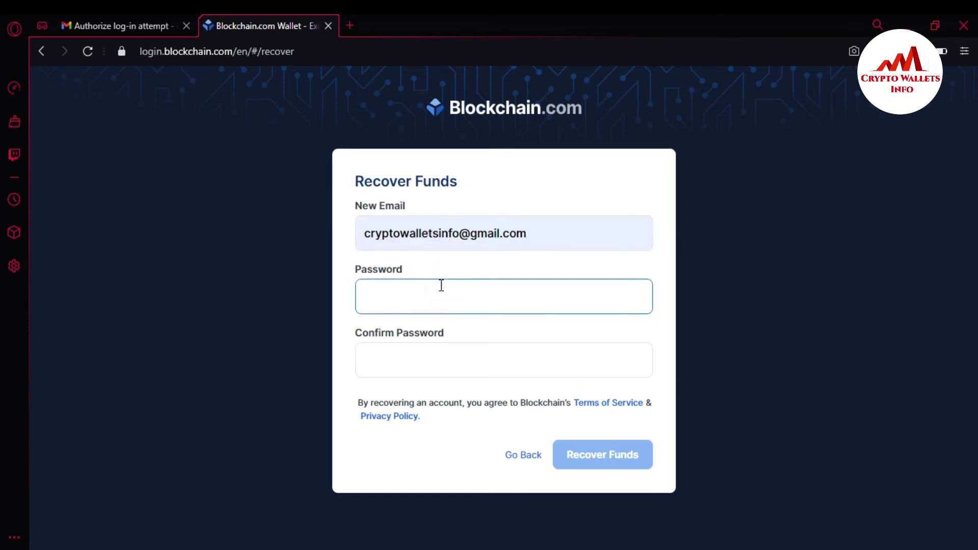
pyautogui.write('*')
pyautogui.press('BackSpace')
pyautogui.write('**************')
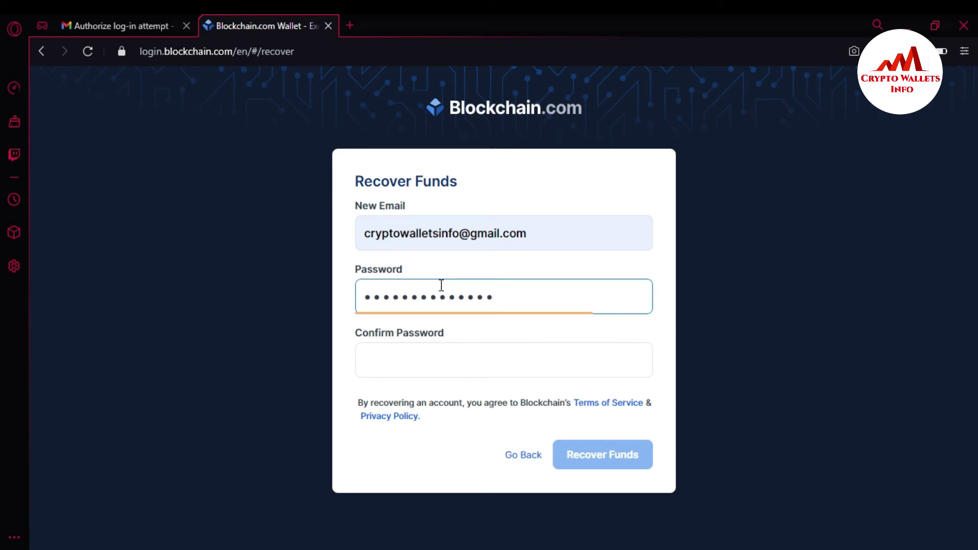
pyautogui.click(432, 380)
pyautogui.click(432, 366)
pyautogui.write('*************')
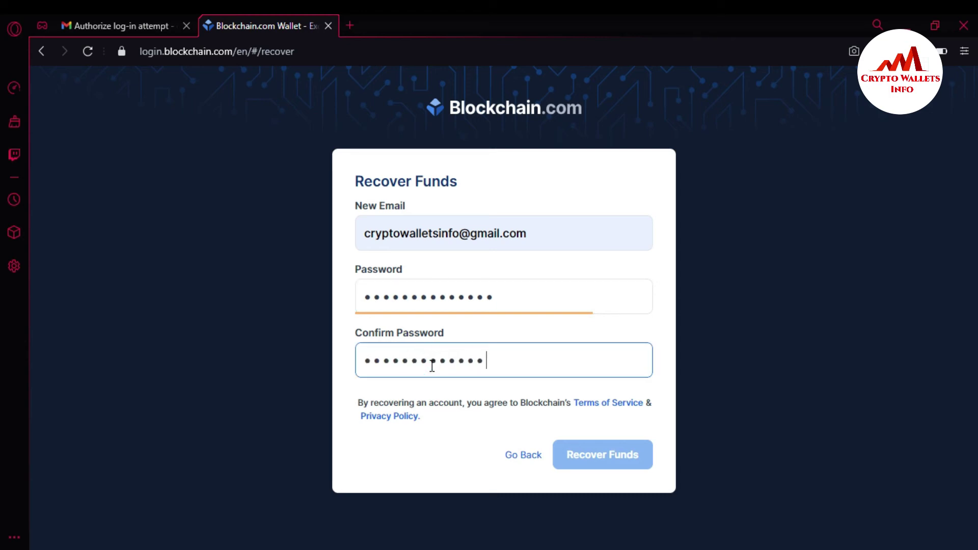
pyautogui.write('*')
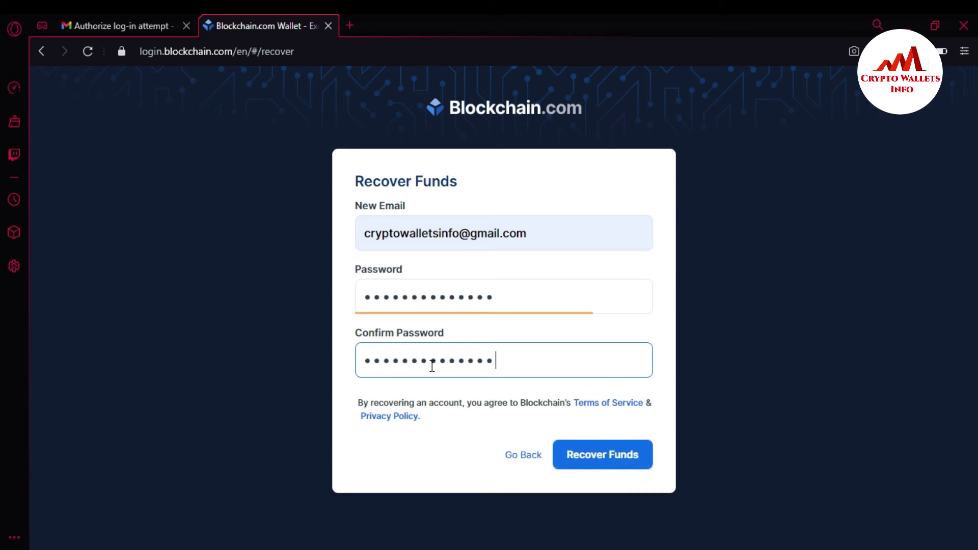
# Submit Recover Funds, dismiss the Welcome to Blockchain panel, and switch to the YouTube tab
pyautogui.click(600, 466)
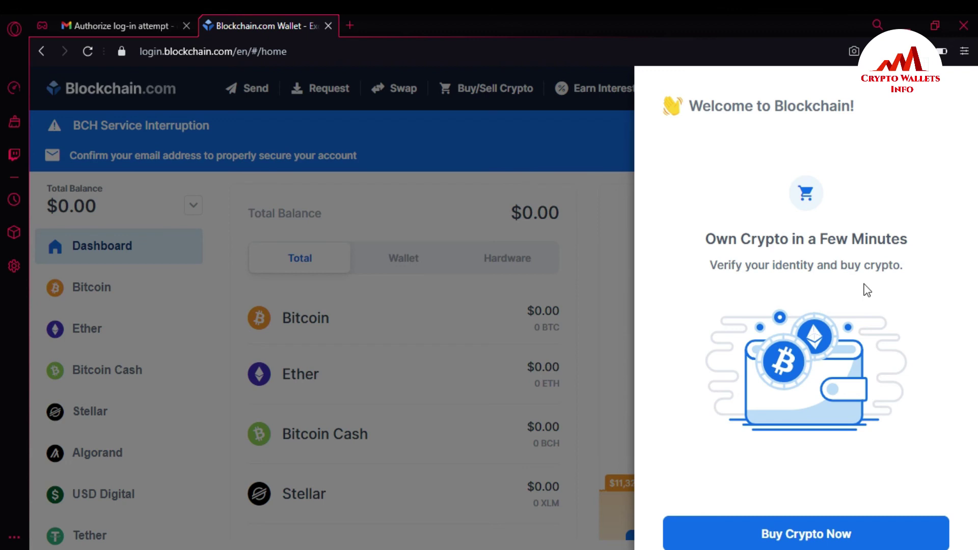
pyautogui.click(607, 281)
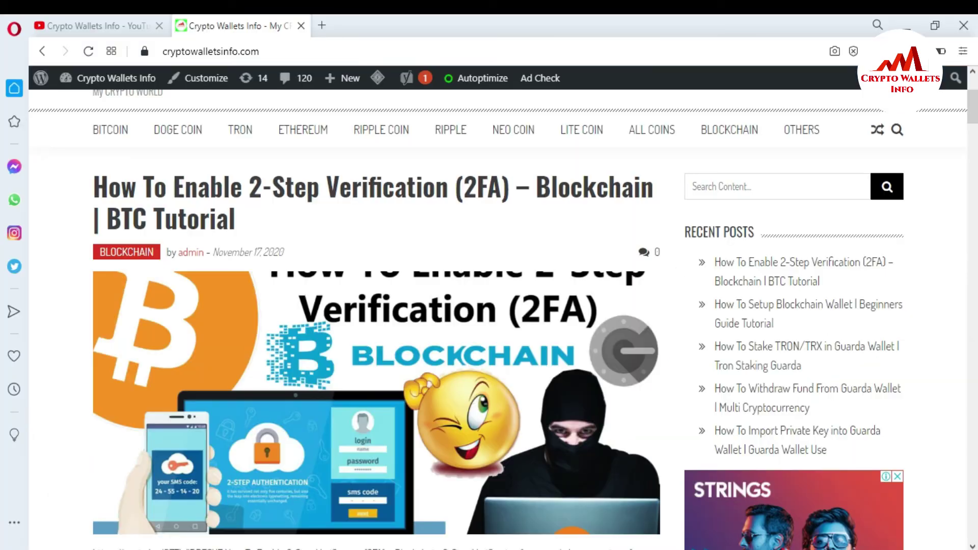
pyautogui.click(137, 23)
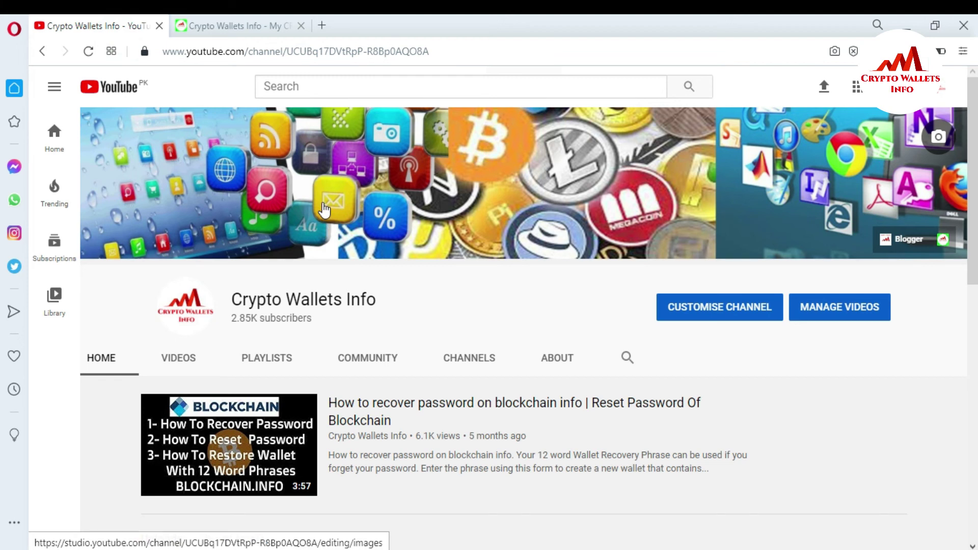
# Switch to the 'Crypto Wallets Info - My C…' tab showing the 2FA article
pyautogui.click(240, 23)
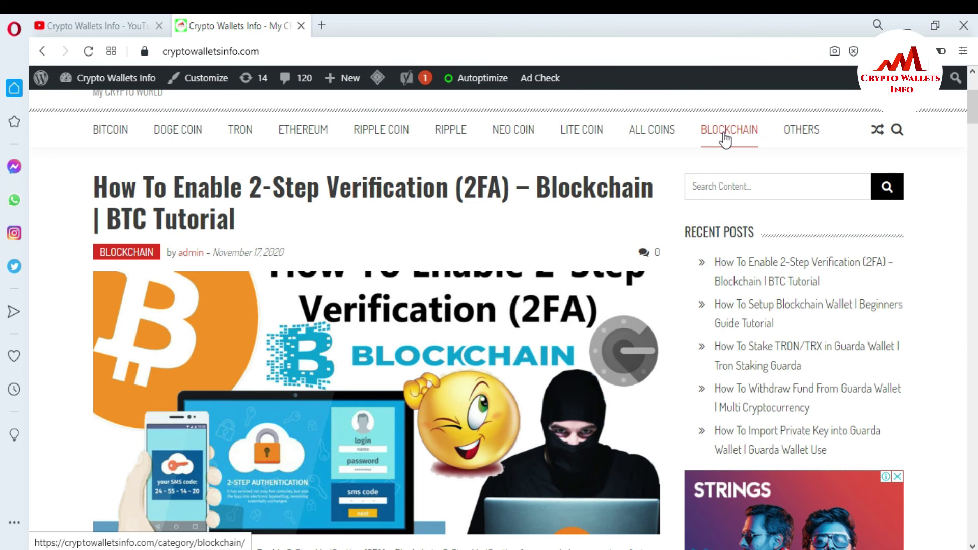
# Open the TRUST WALLET category from the ALL COINS menu and scroll through its posts
pyautogui.moveTo(654, 136)
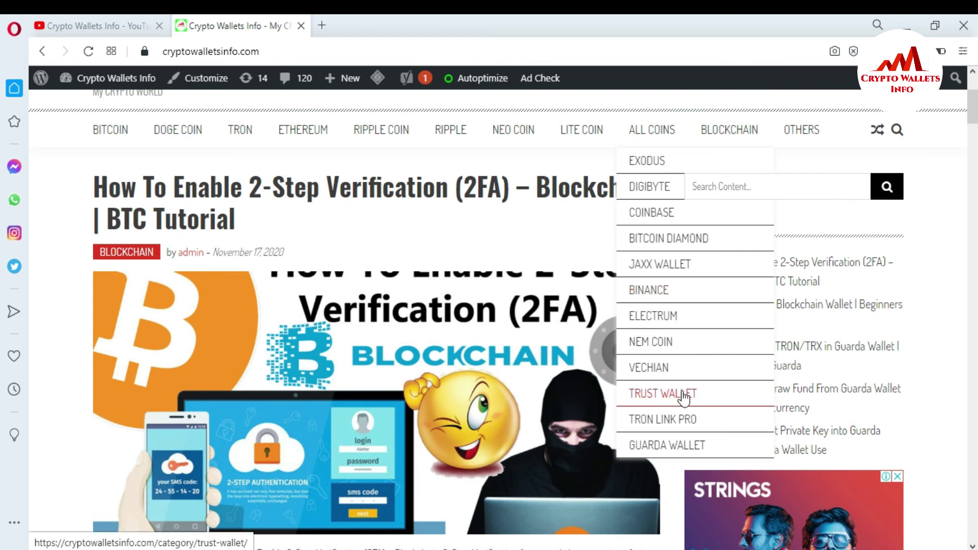
pyautogui.click(666, 399)
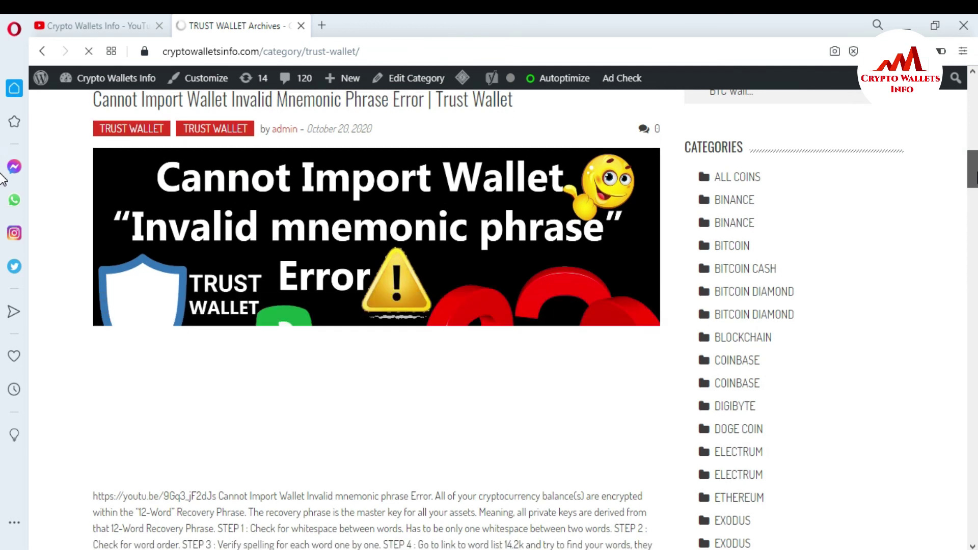
pyautogui.scroll(-10, 2, 179)
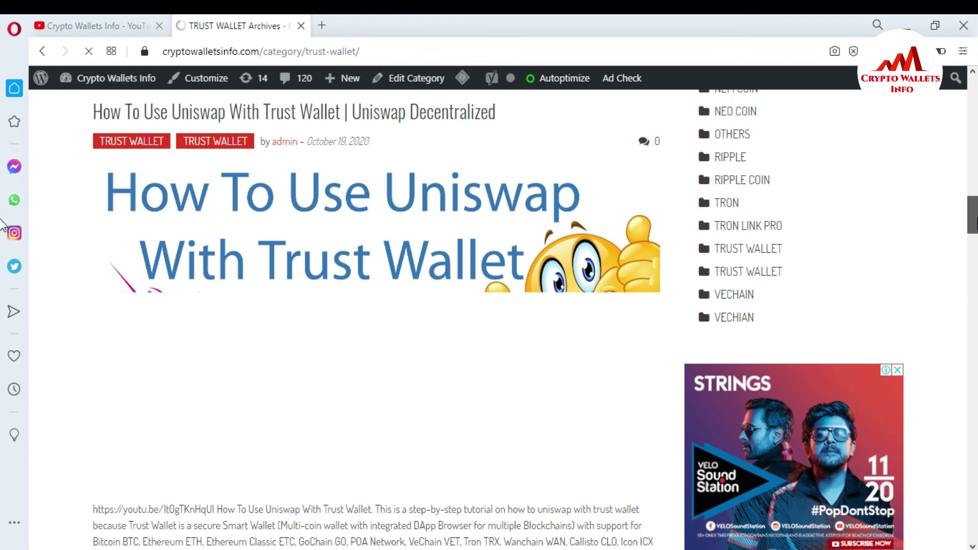
pyautogui.scroll(-9, 2, 224)
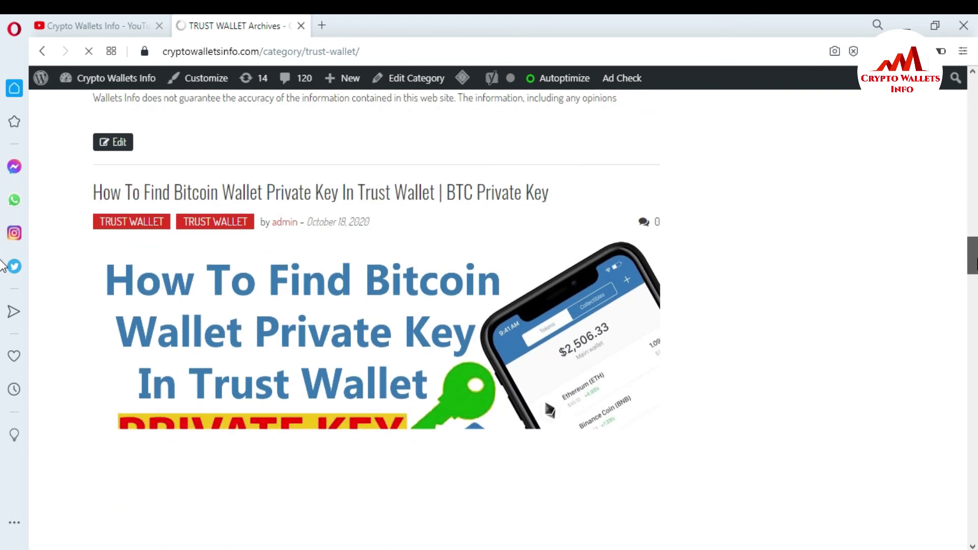
pyautogui.scroll(-6, 3, 265)
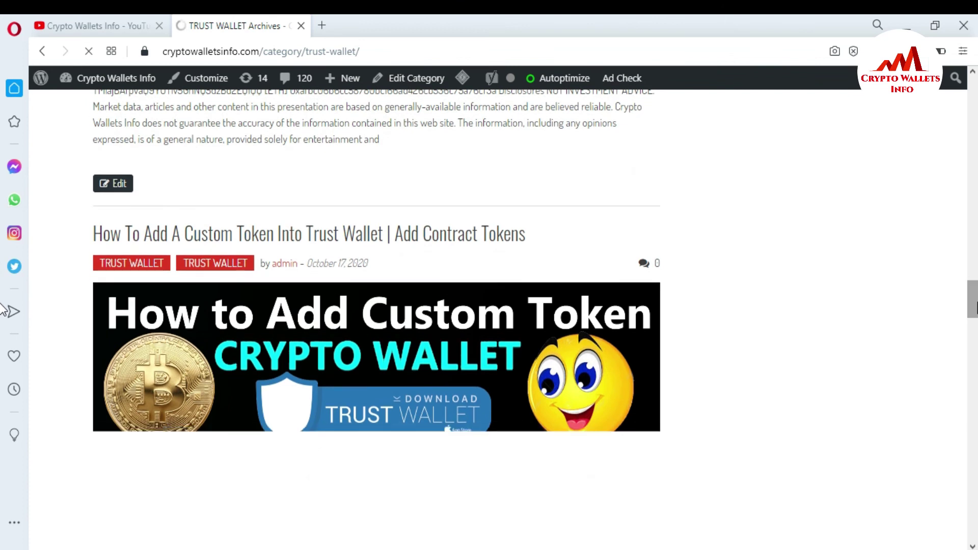